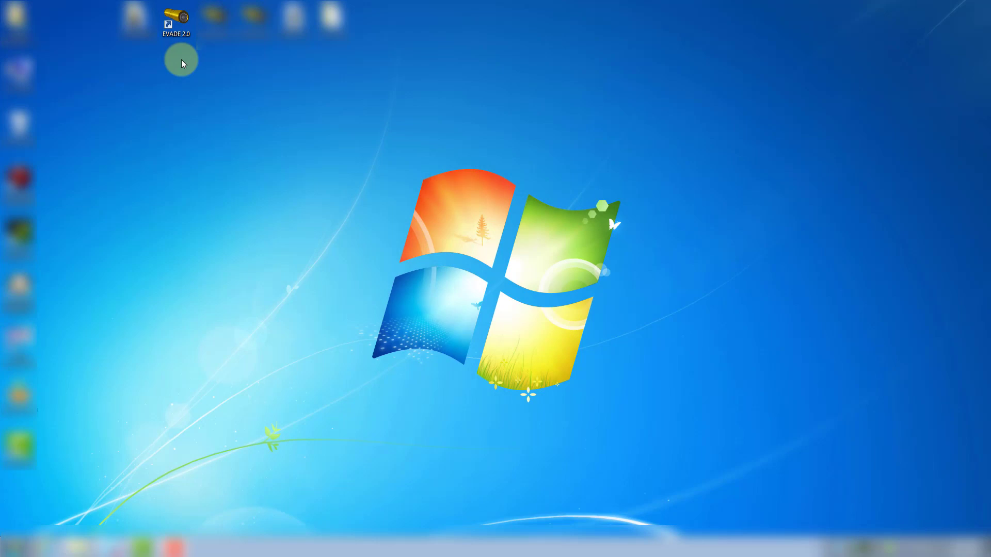
- Open EVADE 2.0 and start a new project
double_click(184, 29)
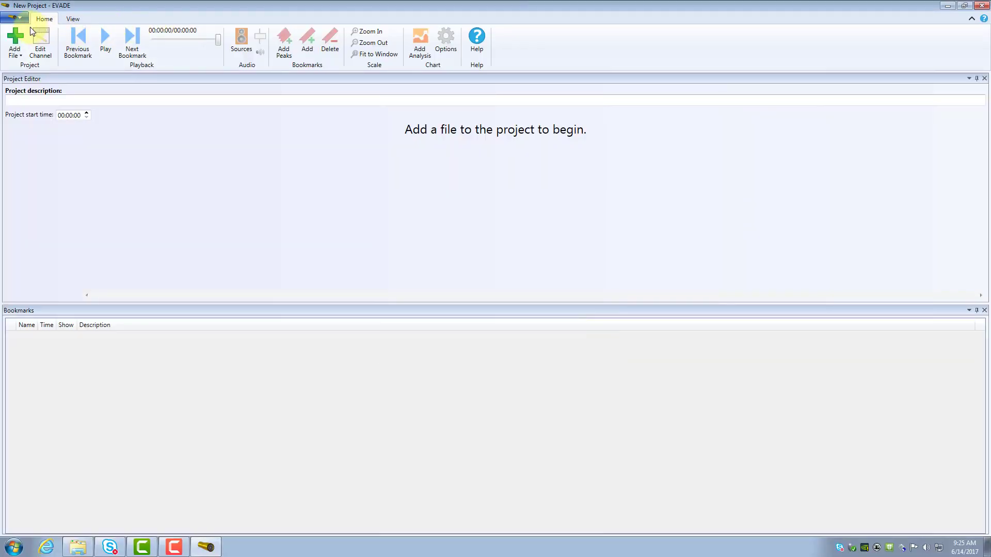
click(19, 20)
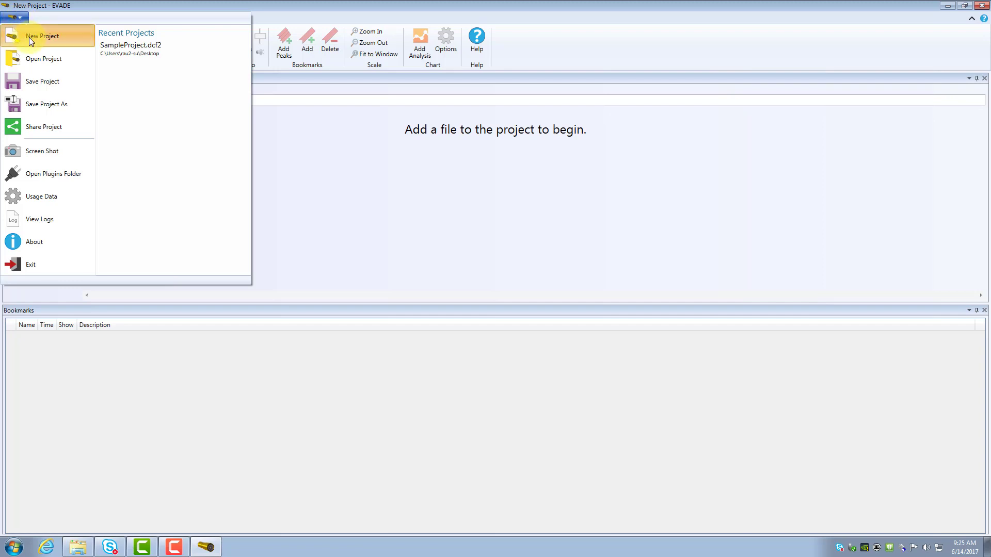
click(29, 37)
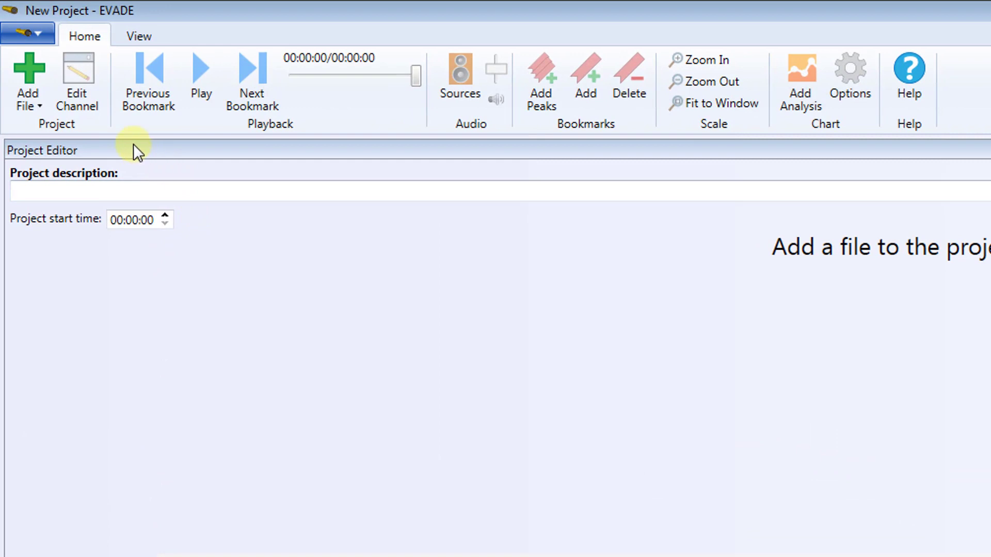
- Add a video channel named "Worker 1 Video" and load Worker 1 Video.mp4 into it
click(31, 105)
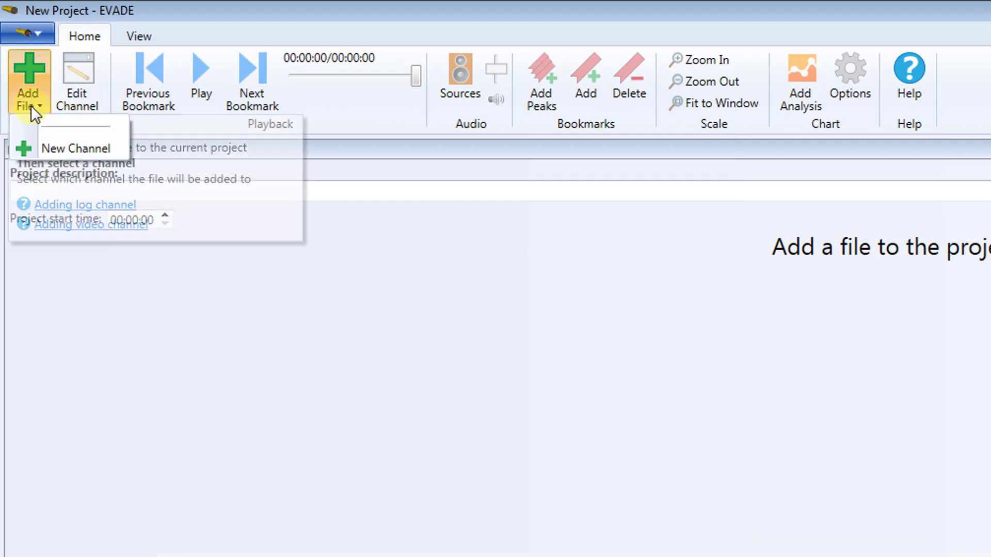
click(56, 151)
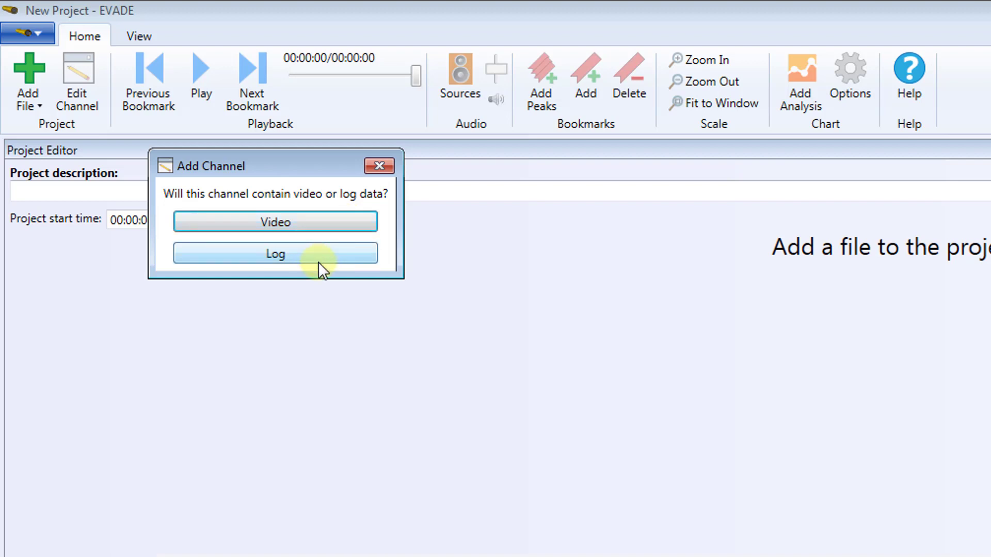
click(274, 222)
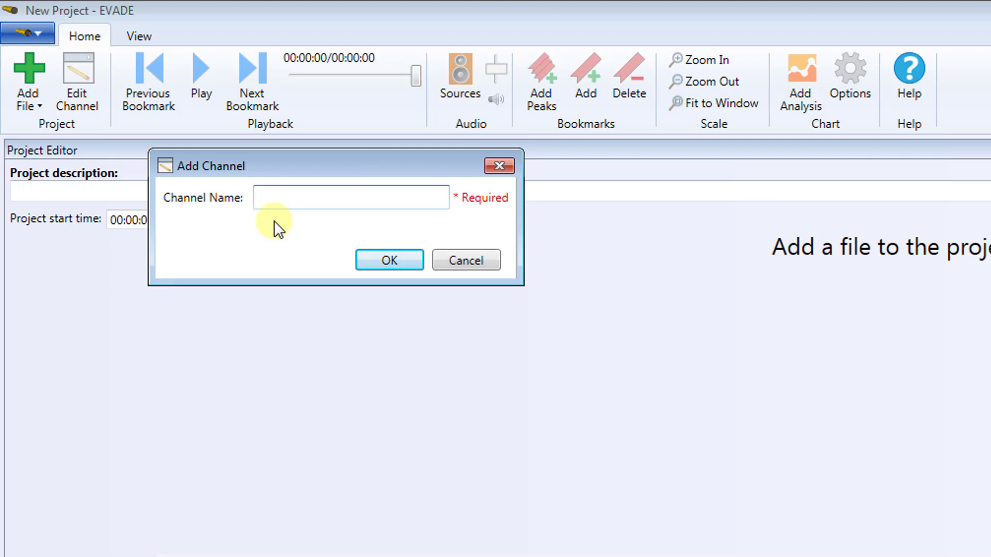
text(Worker 1 Video)
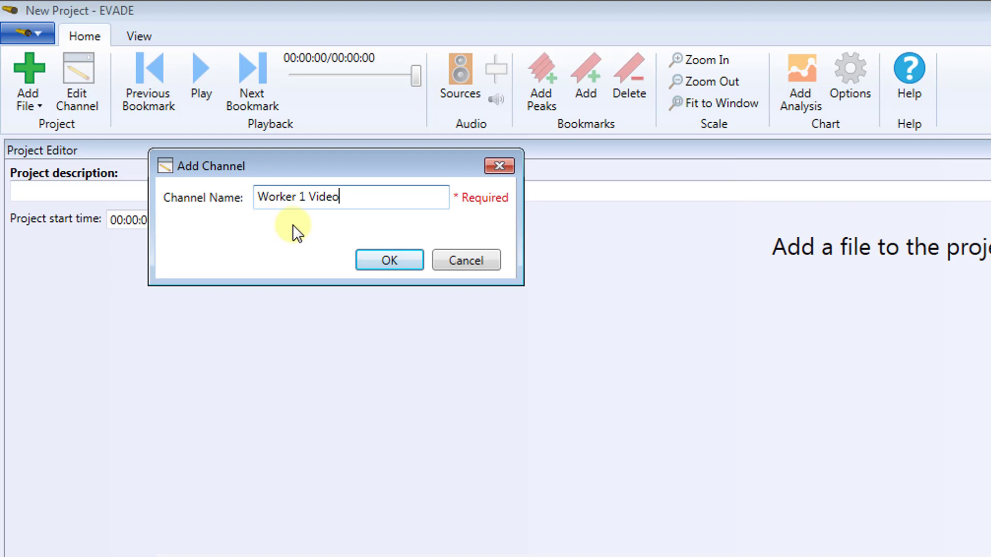
click(374, 258)
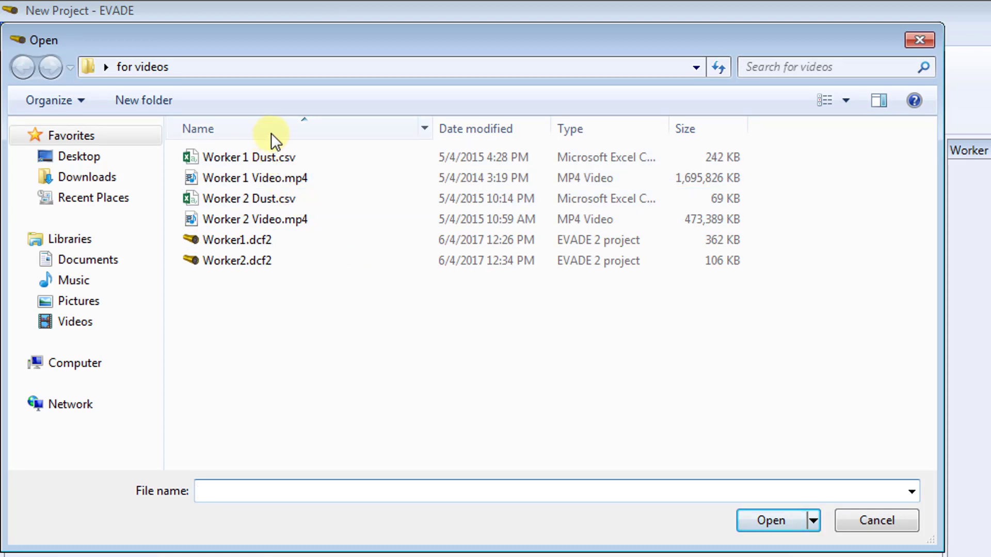
double_click(274, 178)
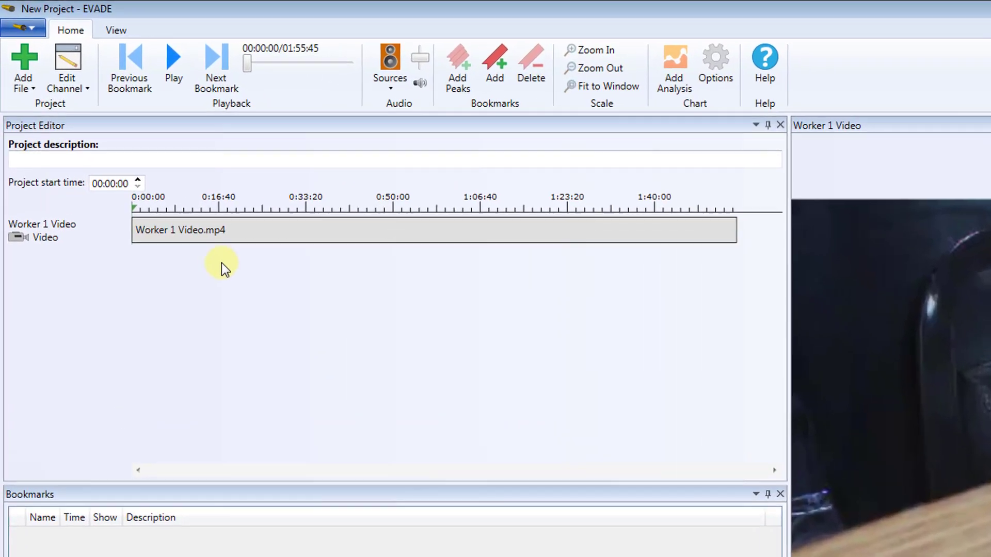
click(107, 137)
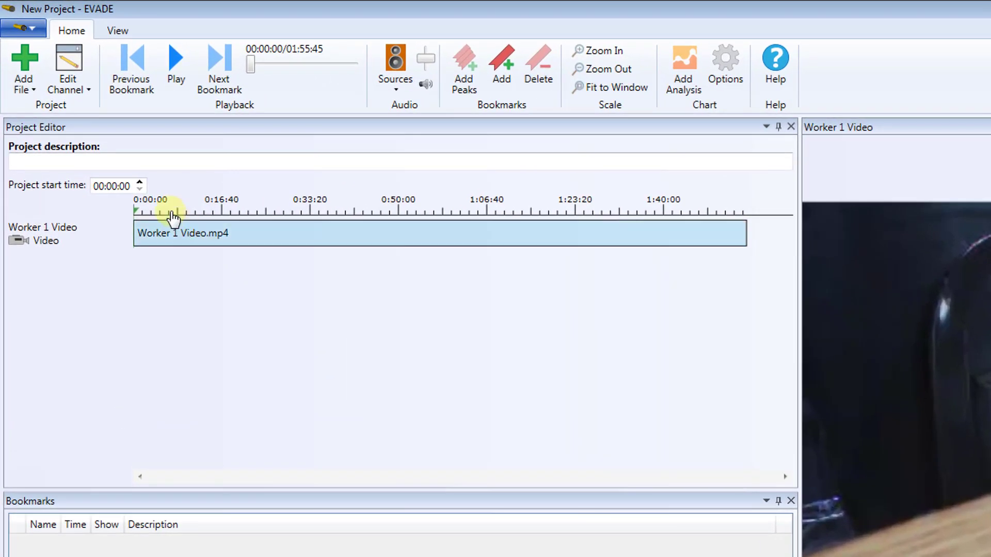
- Add a log channel named "Worker 1 Dust" with Concentration as its type of data
click(26, 86)
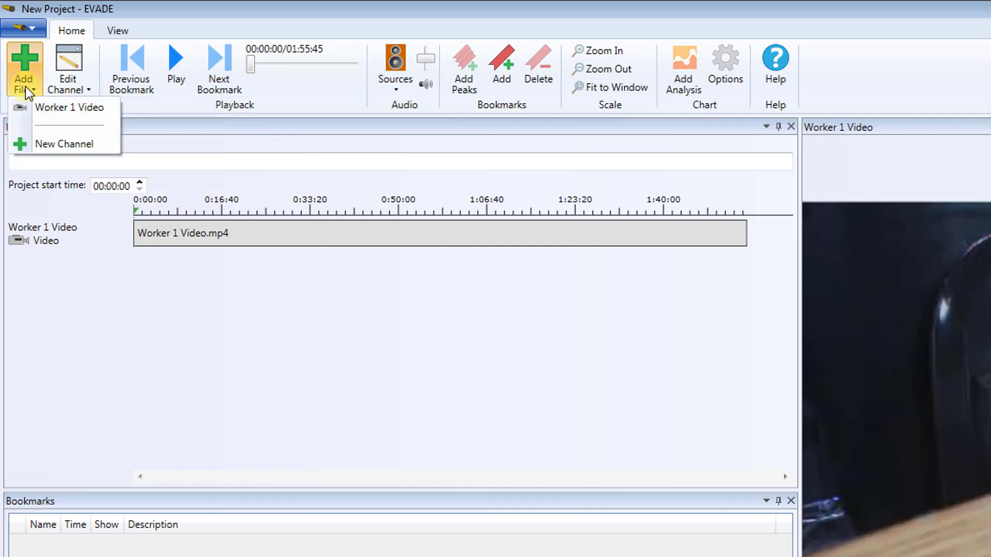
click(60, 146)
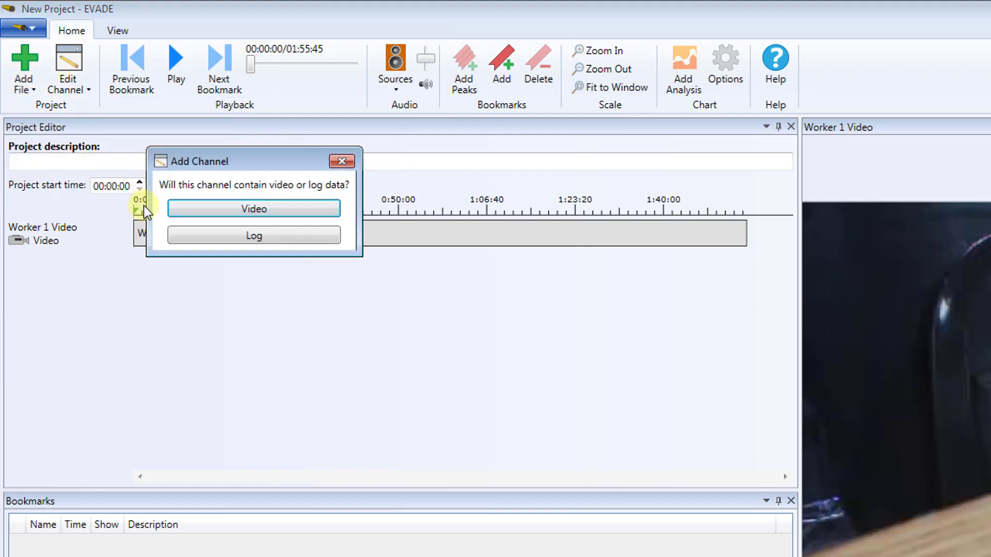
click(192, 236)
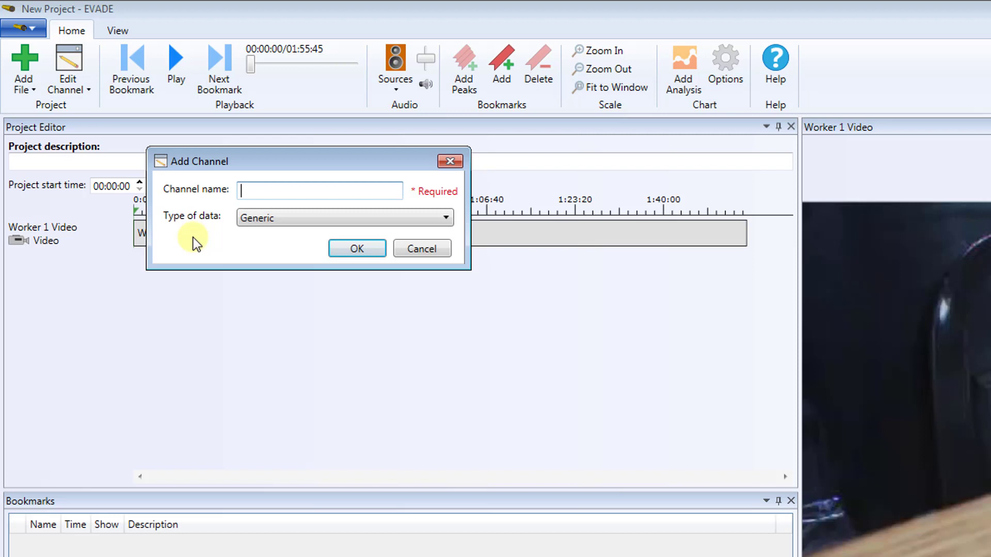
text(Worker 1 Dust)
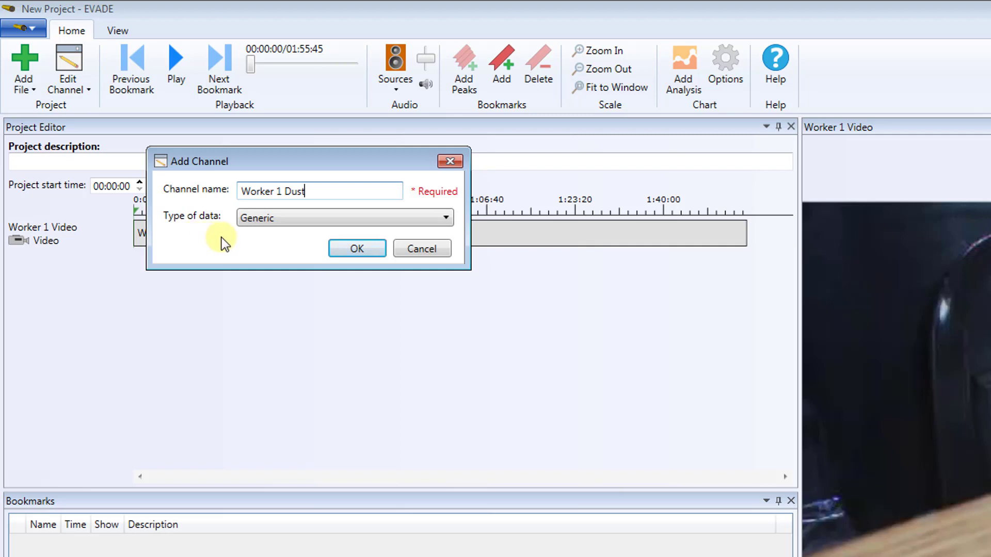
click(283, 224)
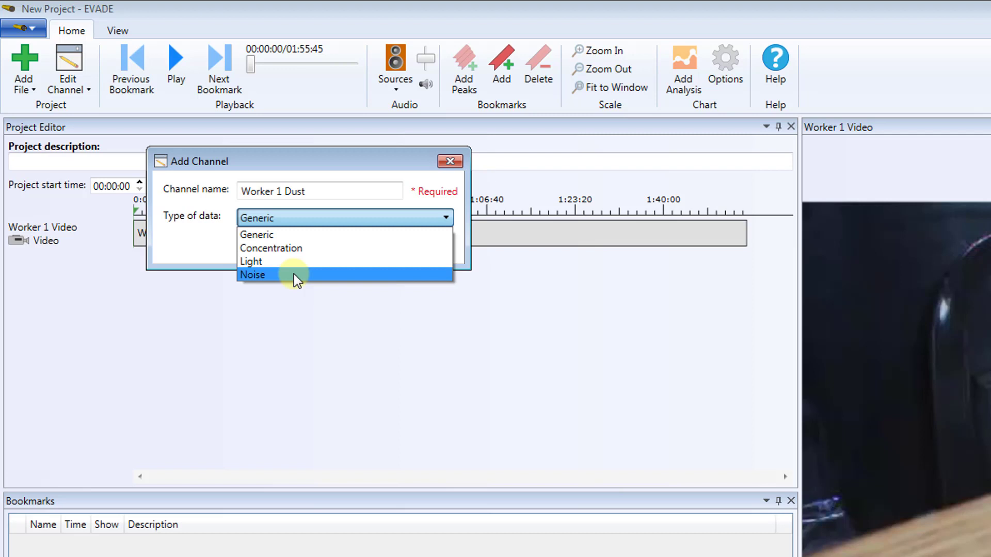
click(293, 247)
click(338, 252)
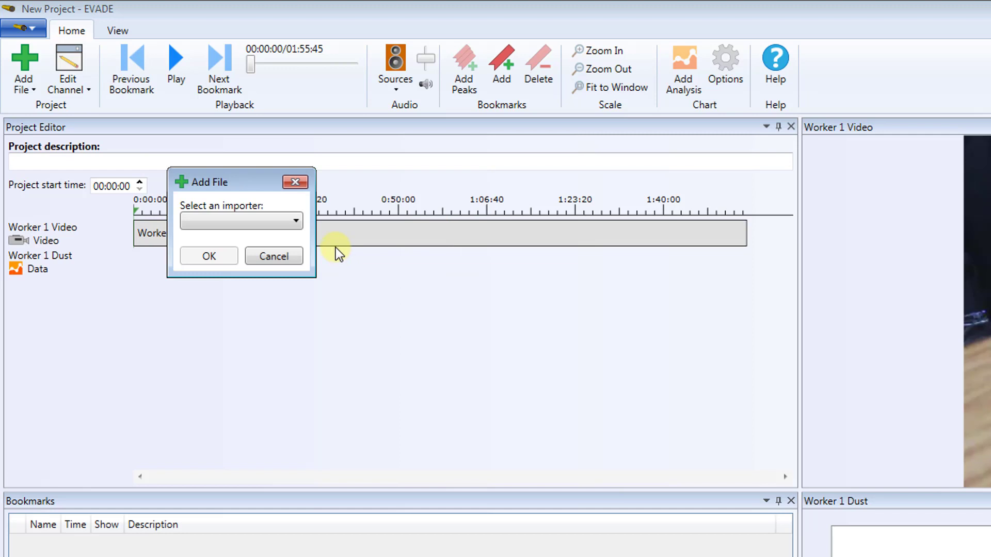
- Import Worker 1 Dust.csv into the dust channel using the PDR1500 importer
click(297, 221)
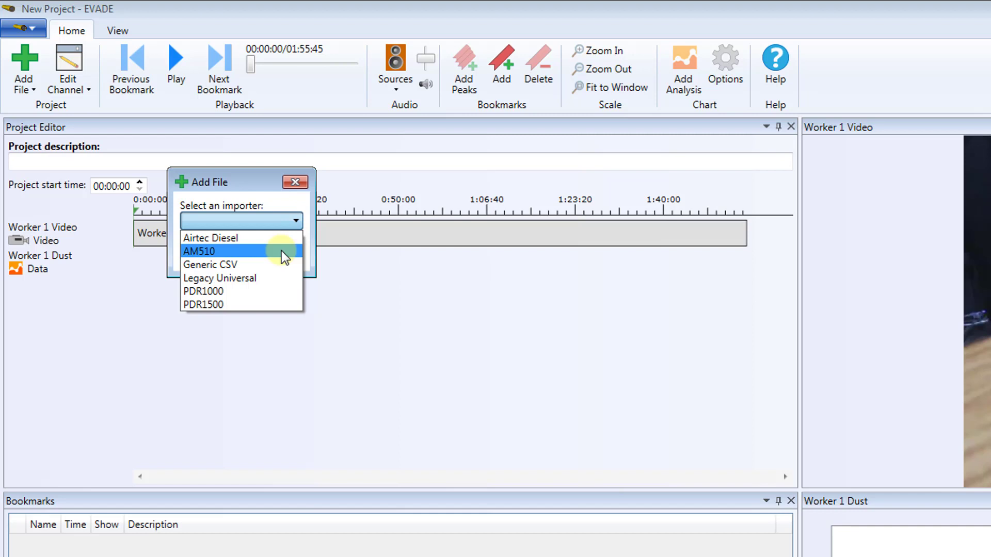
click(271, 303)
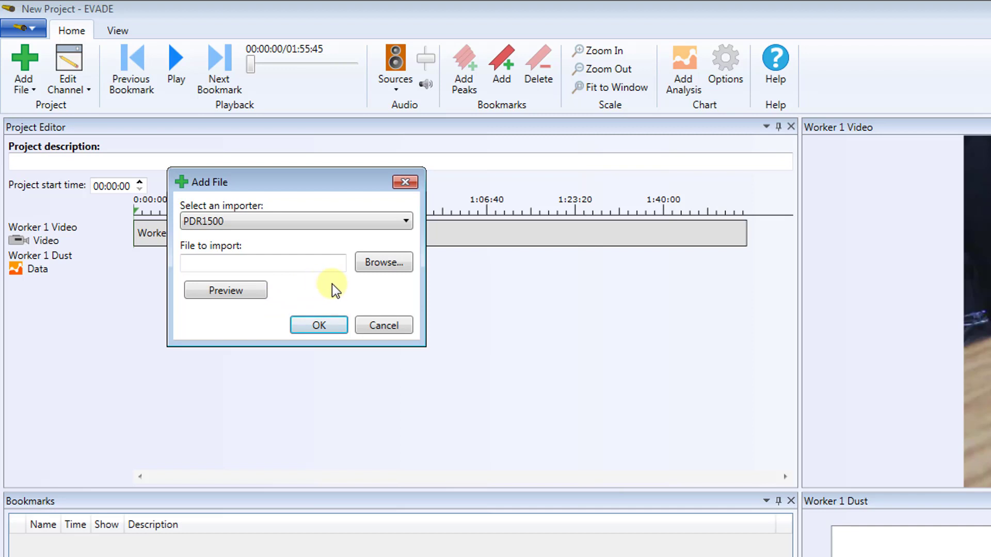
click(384, 275)
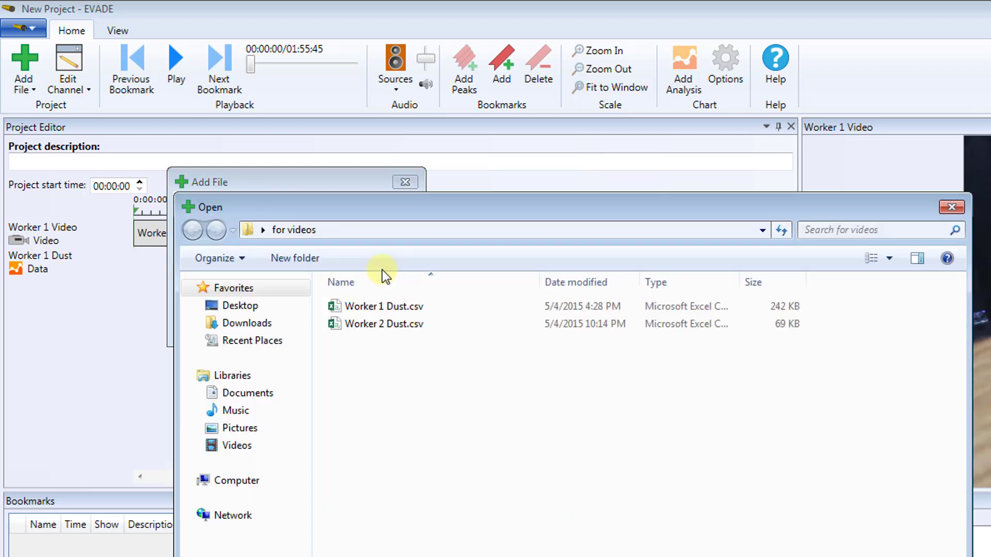
double_click(385, 308)
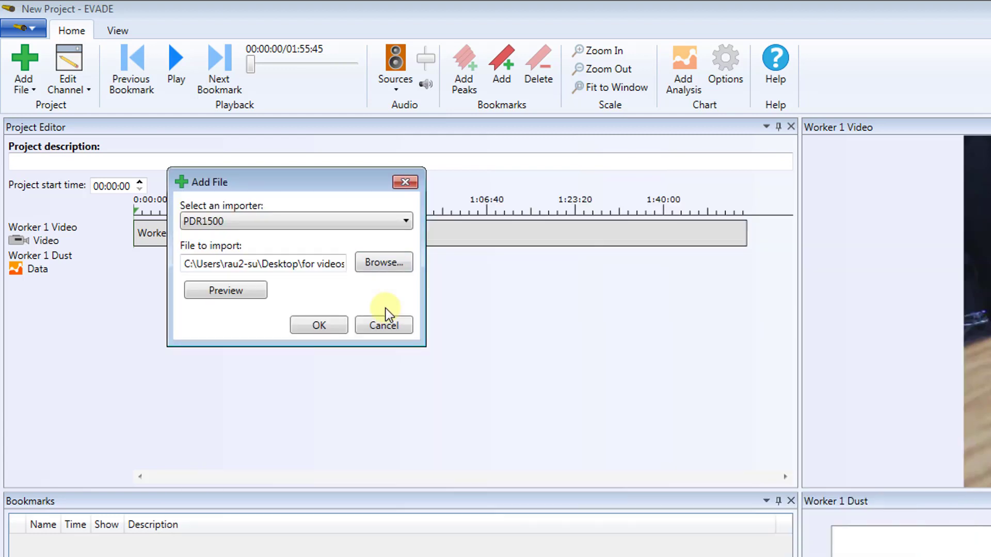
click(317, 327)
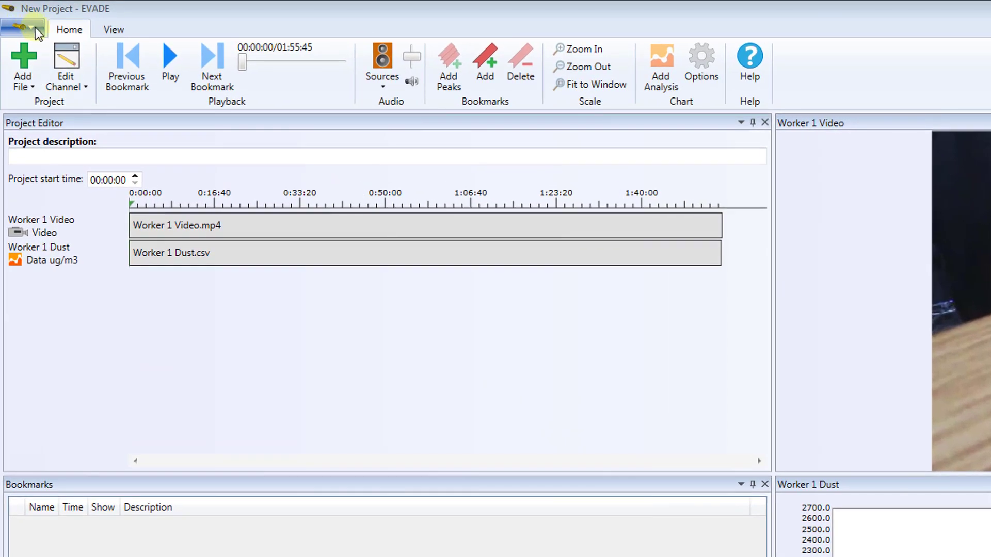
- Save the project under the name "Worker 1 Dust FIle" in the "for videos" folder as an EVADE 2 file
click(35, 27)
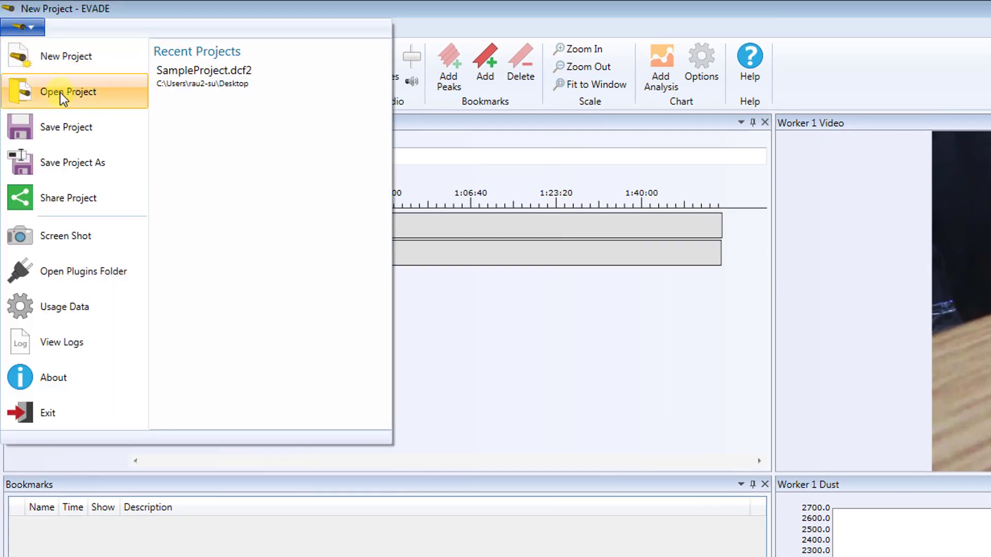
click(70, 162)
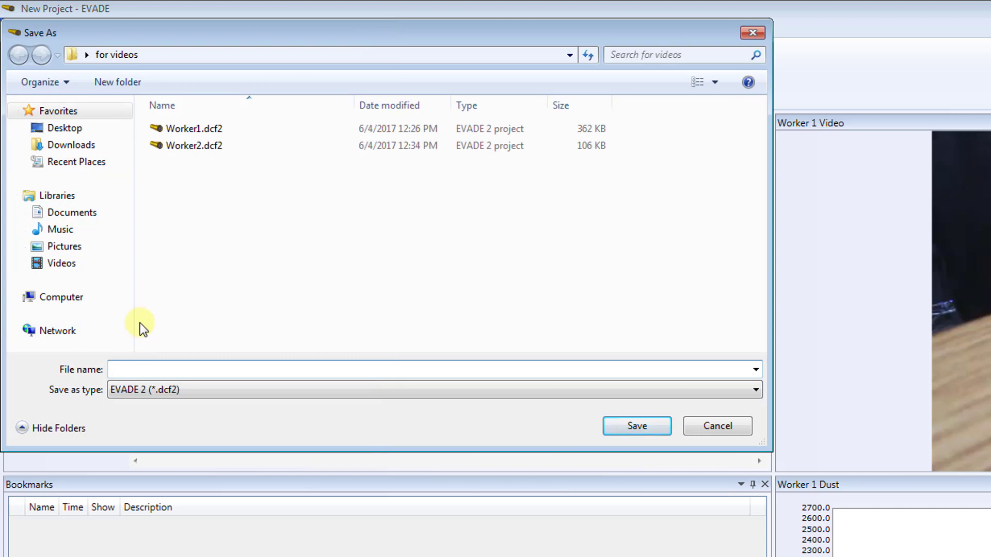
text(Wor)
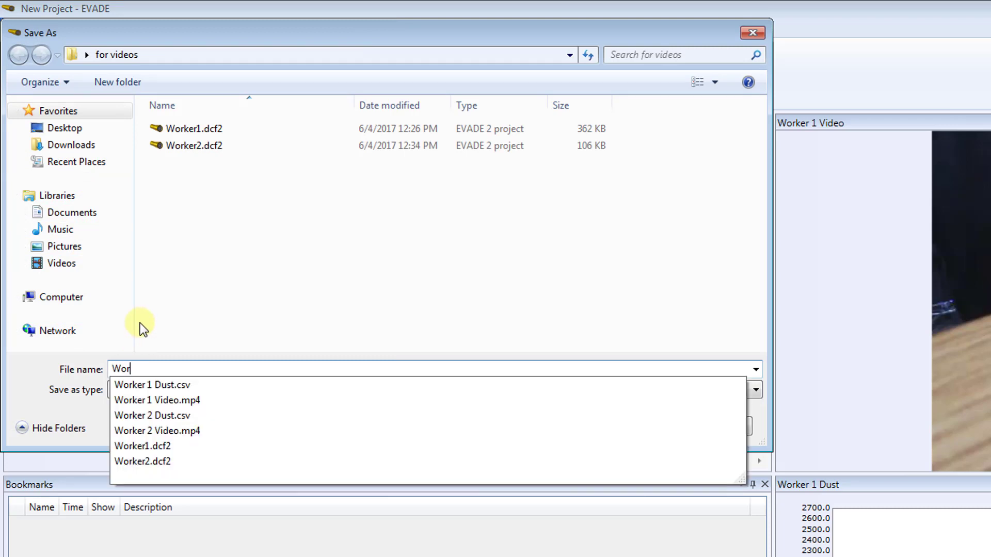
text(ker 1 Dus)
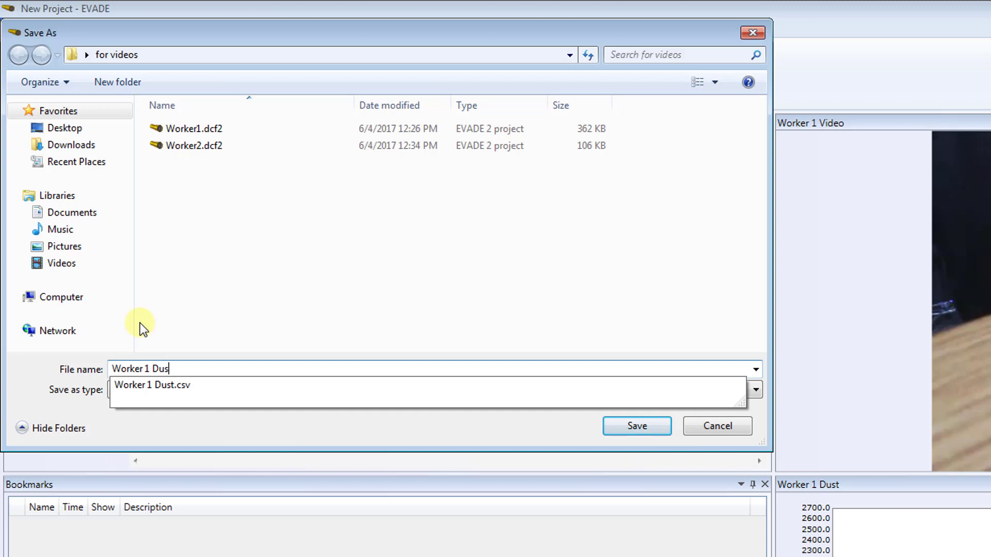
text(t FIle)
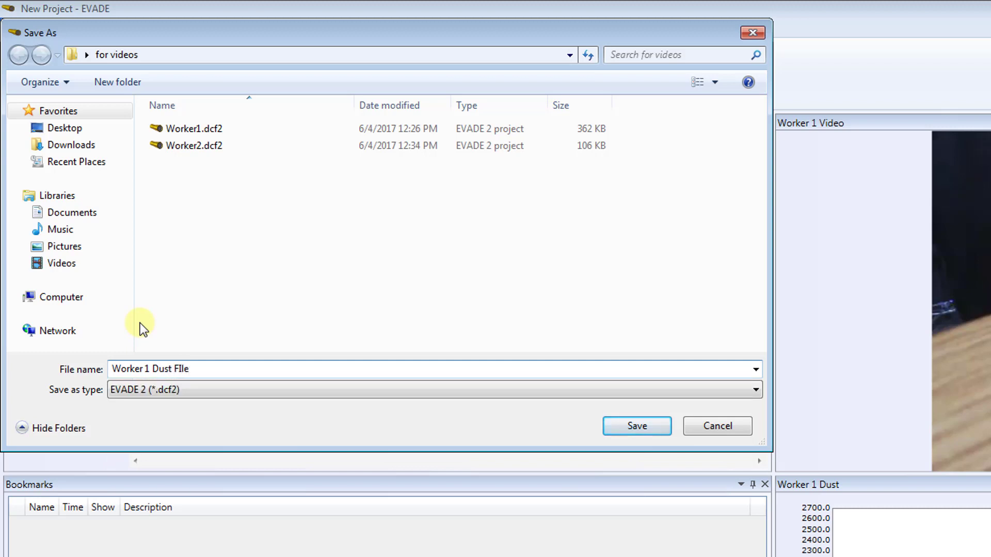
click(627, 429)
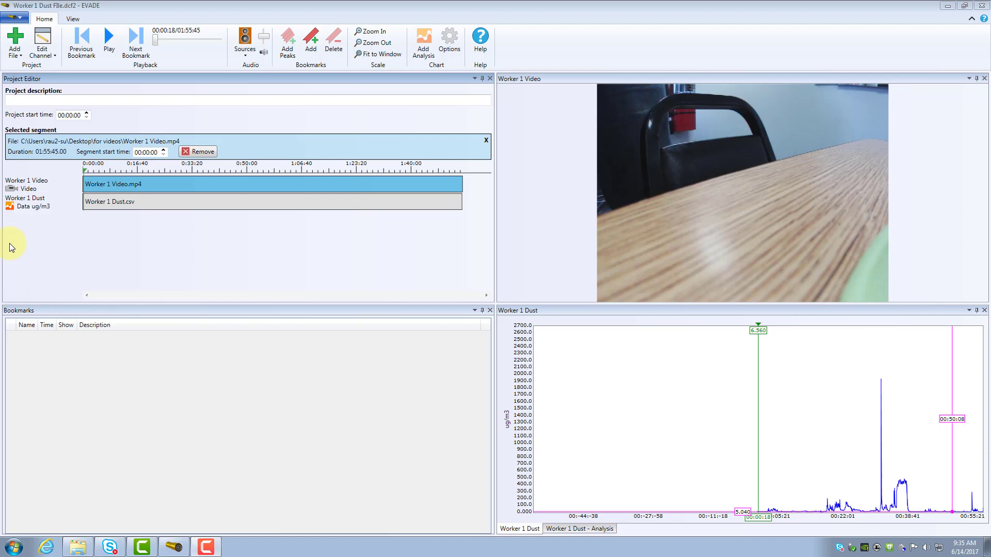
- Play the synchronized video and dust data, pause it, and resume playback
click(108, 50)
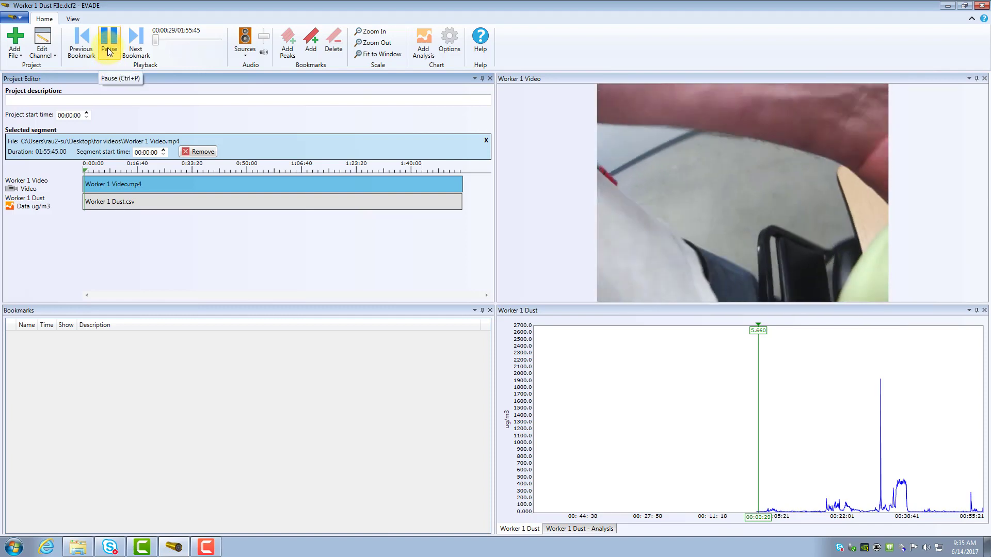
click(108, 52)
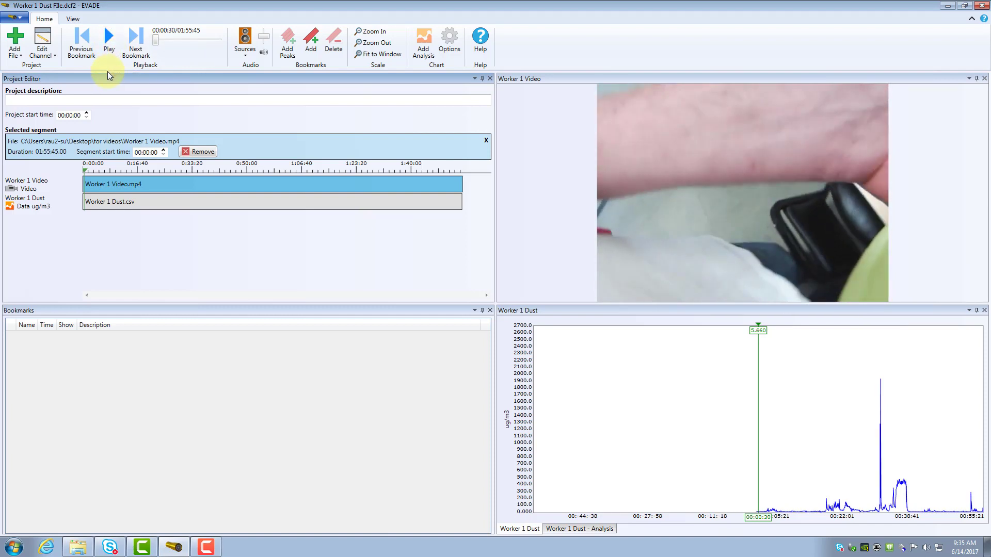
click(110, 51)
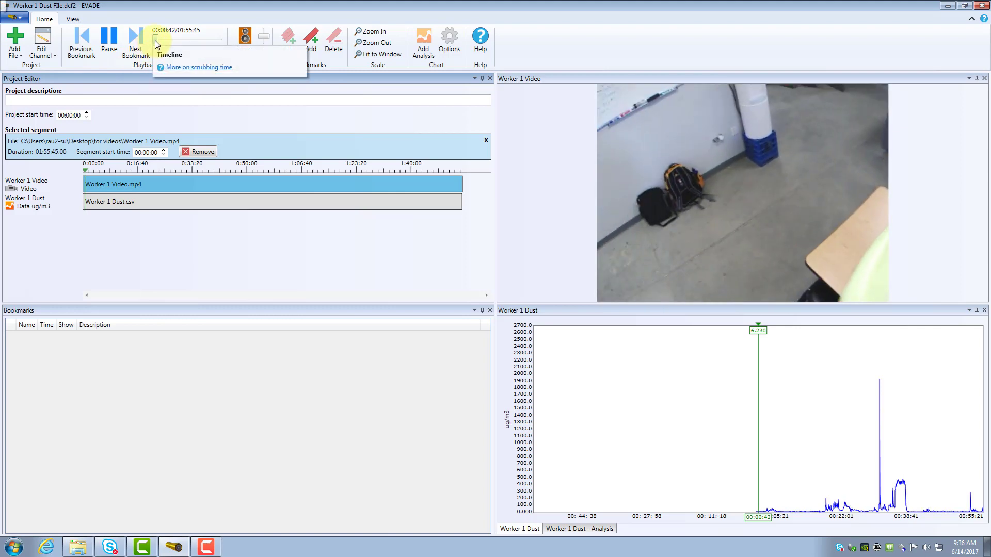
- Scrub the playback position to 00:25:51, back to 00:25:19, and forward to 00:34:34
drag(157, 44, 170, 42)
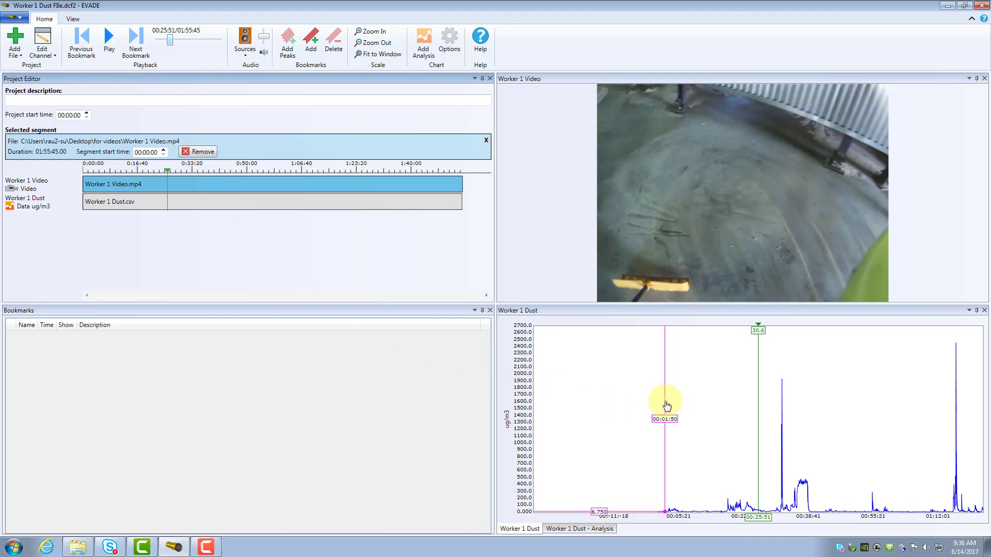
mouse_move(698, 404)
mouse_down()
mouse_move(686, 405)
mouse_move(700, 405)
mouse_up()
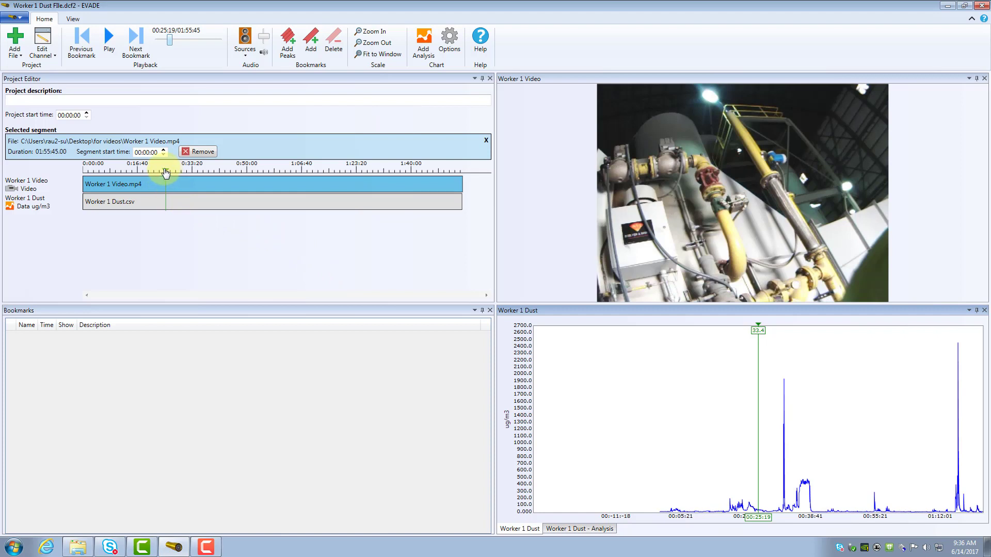
drag(166, 173, 196, 168)
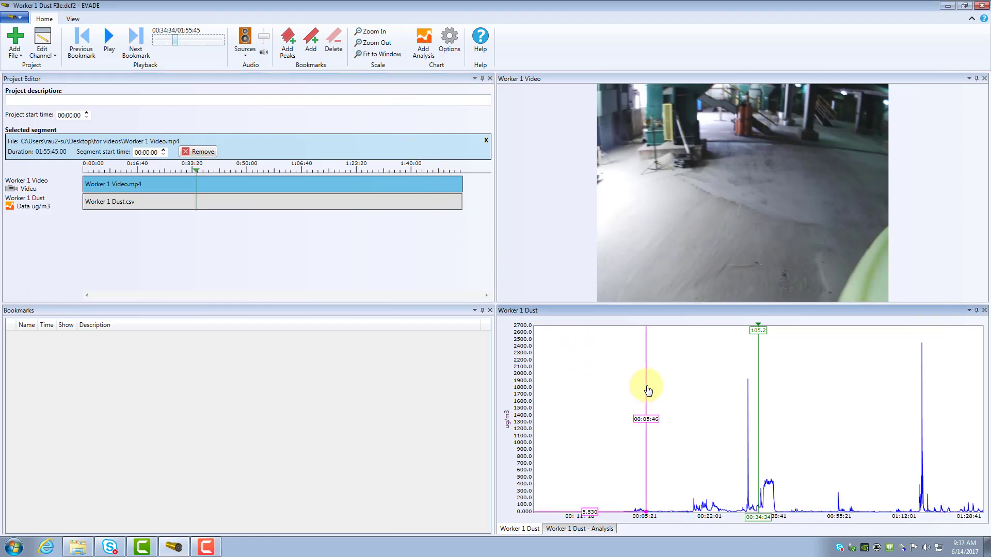
- Jump to 00:05:46 on the dust chart and zoom in on the chart's time scale around it
click(646, 390)
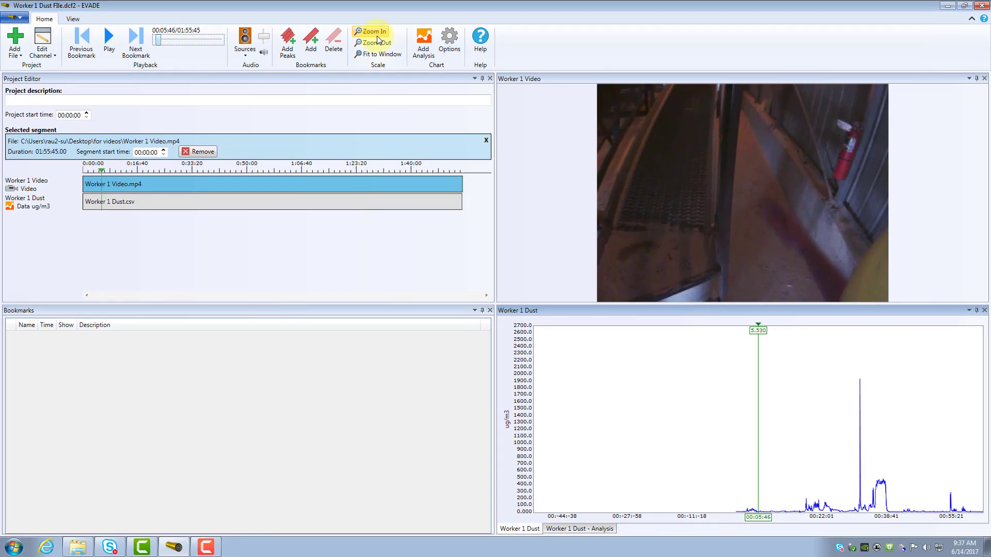
click(652, 55)
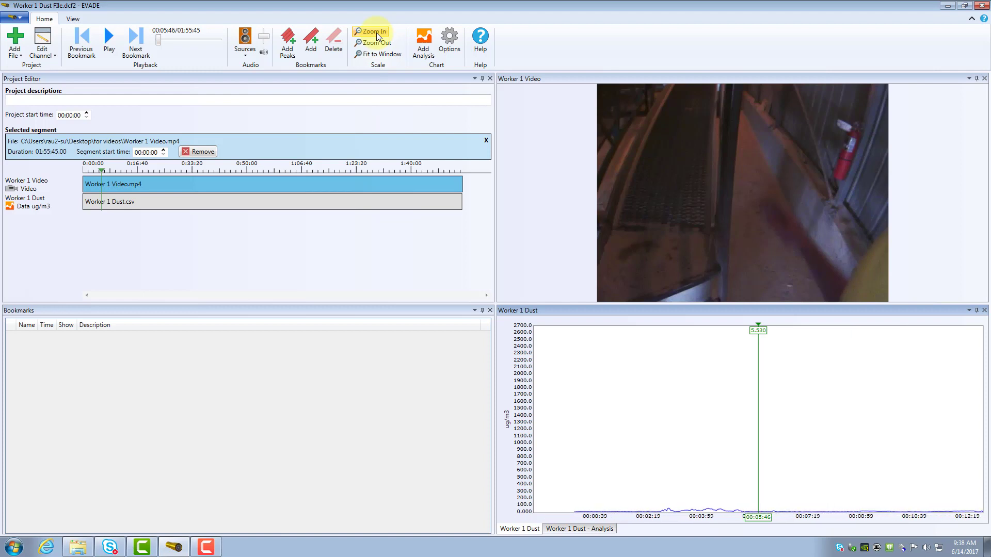
- Fit the whole dust record in the chart and return the playback position to 00:00:00
click(374, 42)
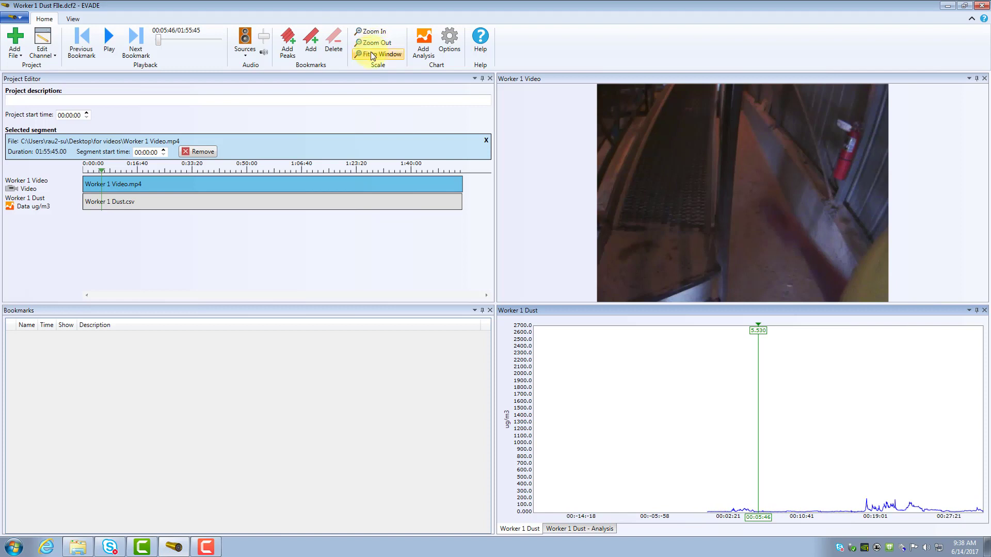
click(372, 55)
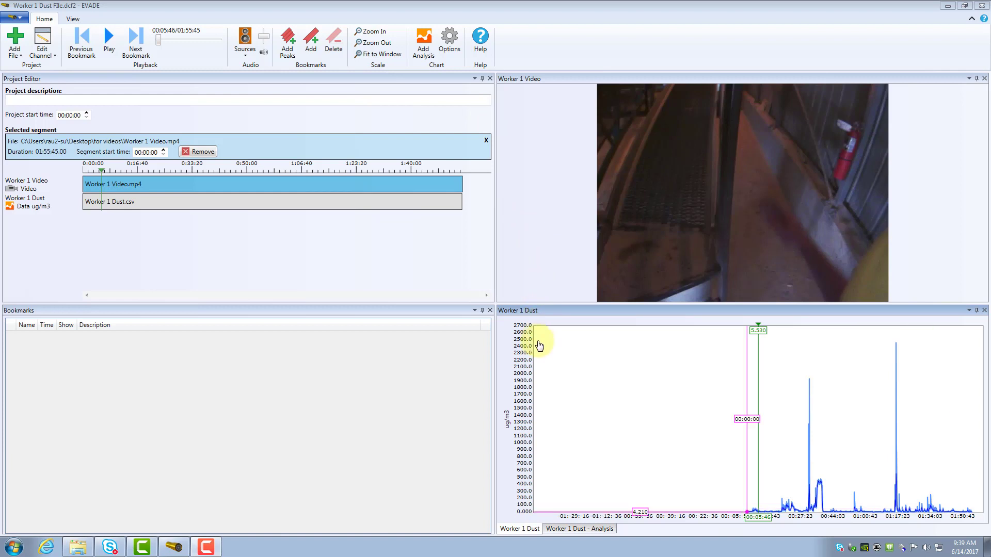
click(552, 372)
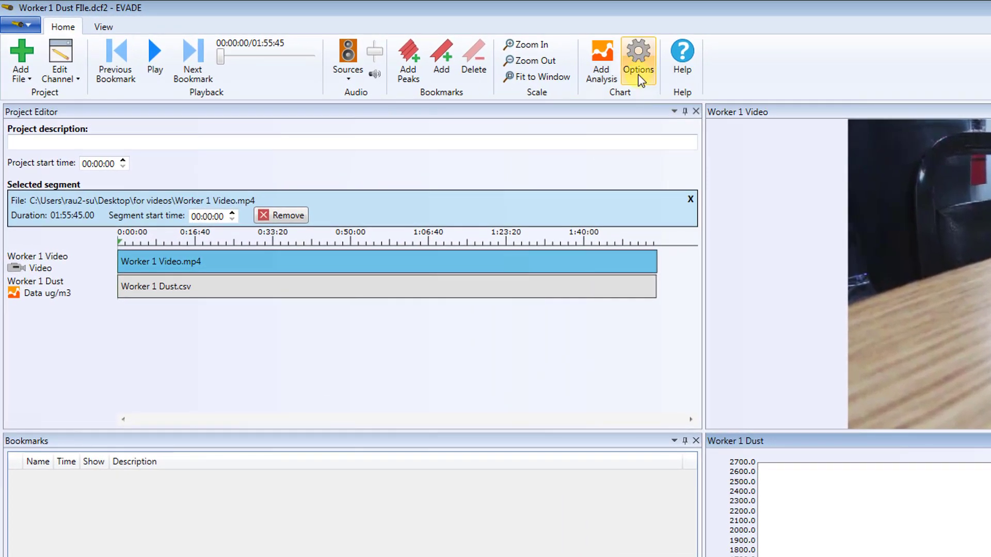
- Set the dust chart's Y axis to fixed values, with a minimum of 0 and a maximum of 500
click(568, 66)
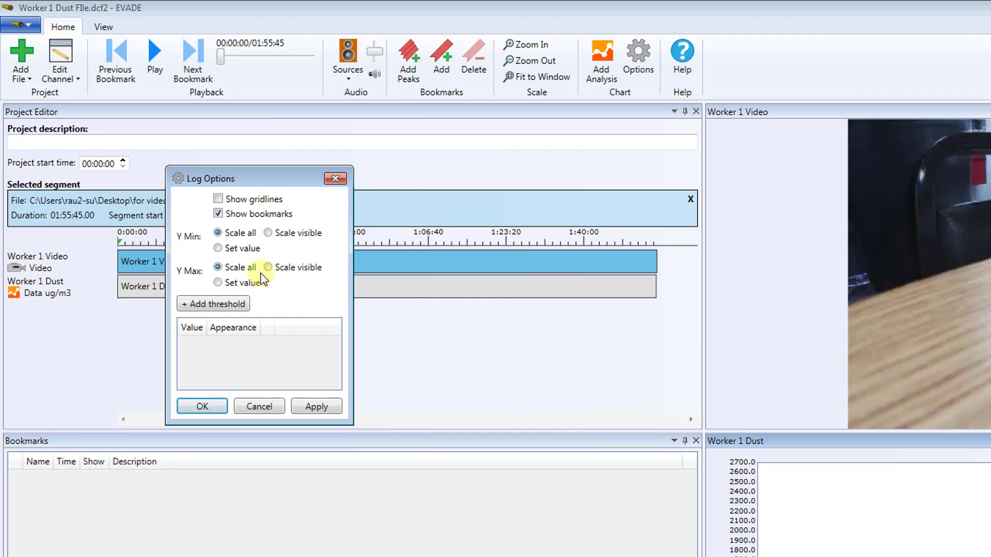
click(251, 248)
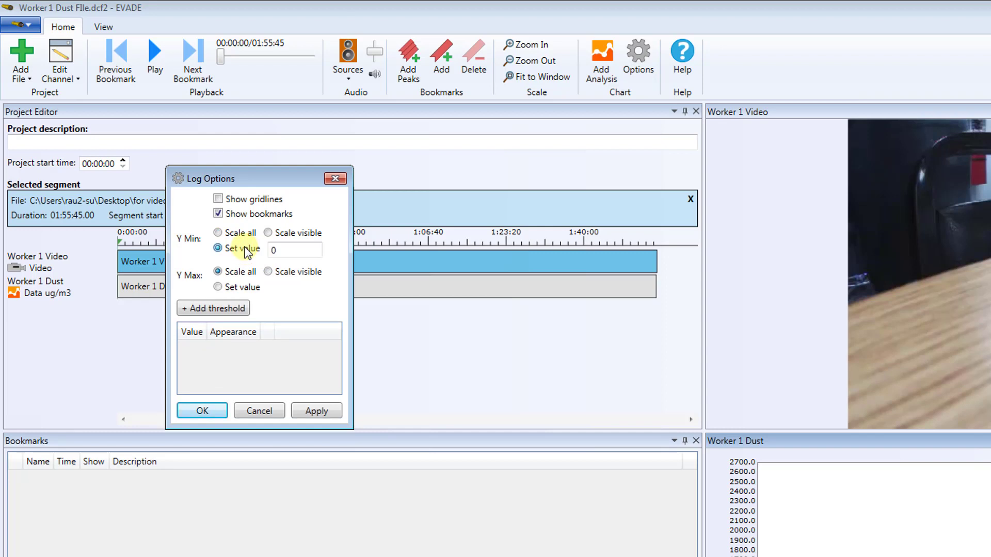
click(258, 287)
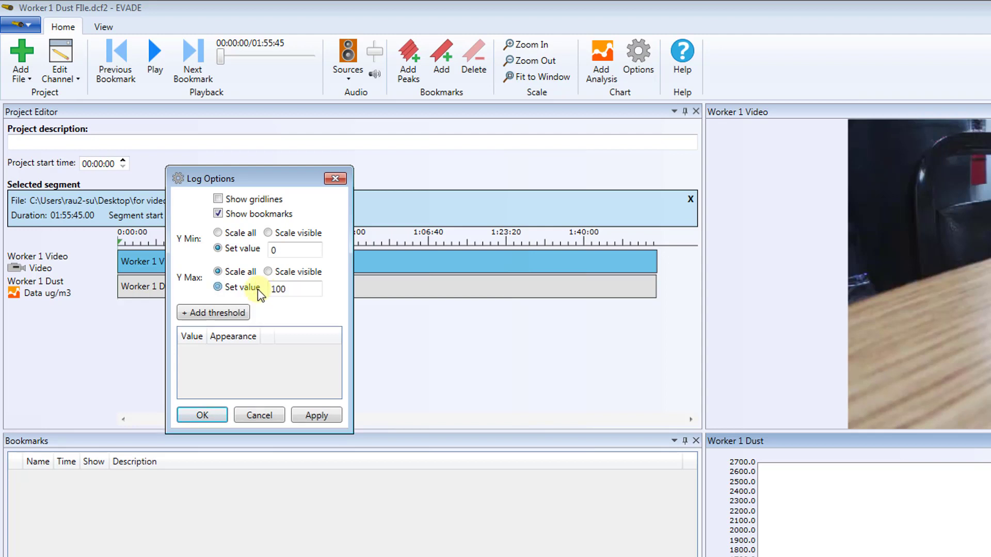
click(293, 291)
key(BackSpace)
key(BackSpace)
key(BackSpace)
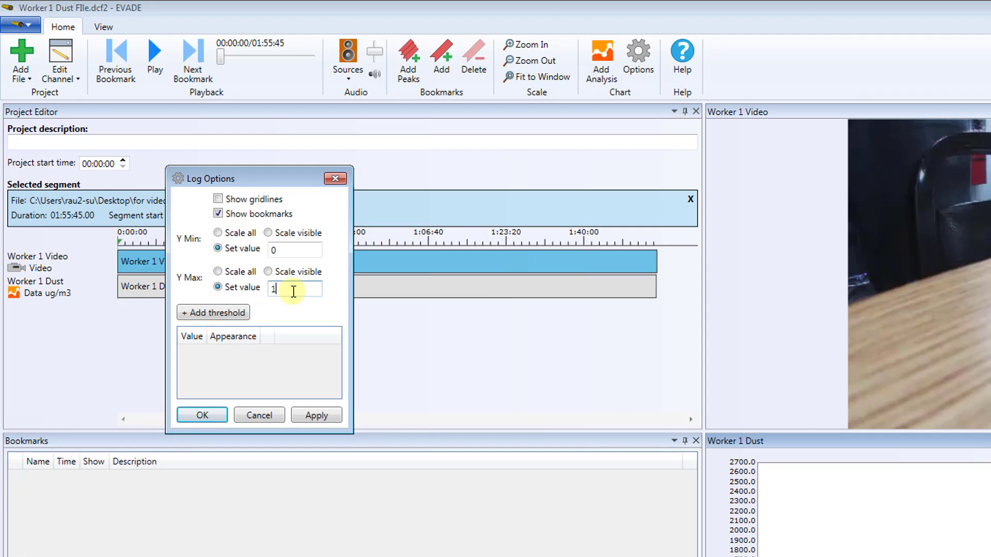
text(500)
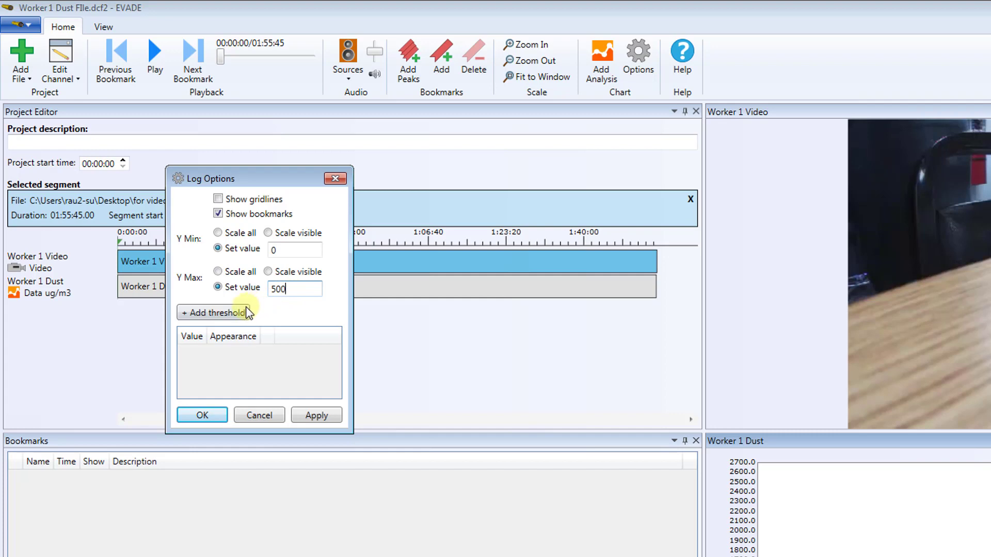
click(201, 414)
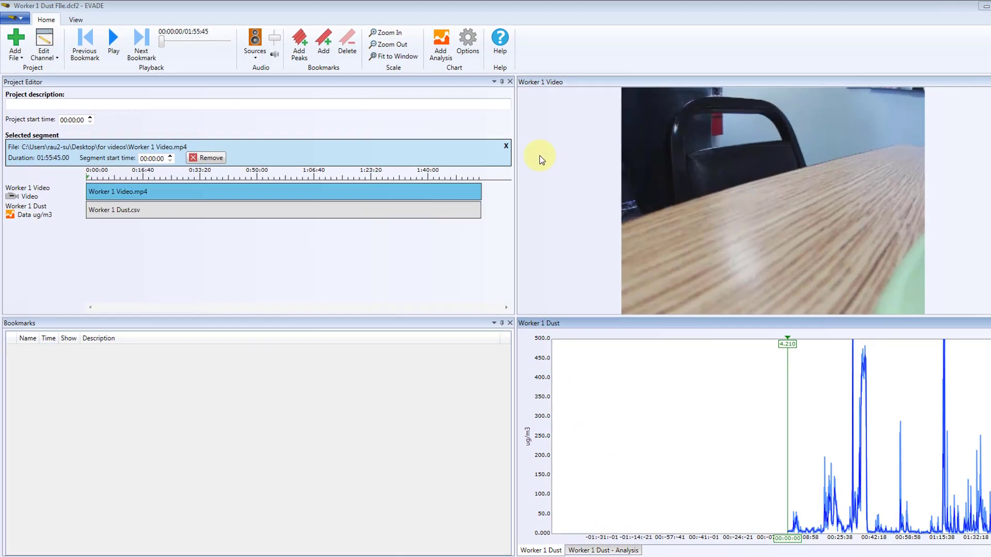
- Add a red threshold line at 100 ug/m3 to the dust chart
click(468, 57)
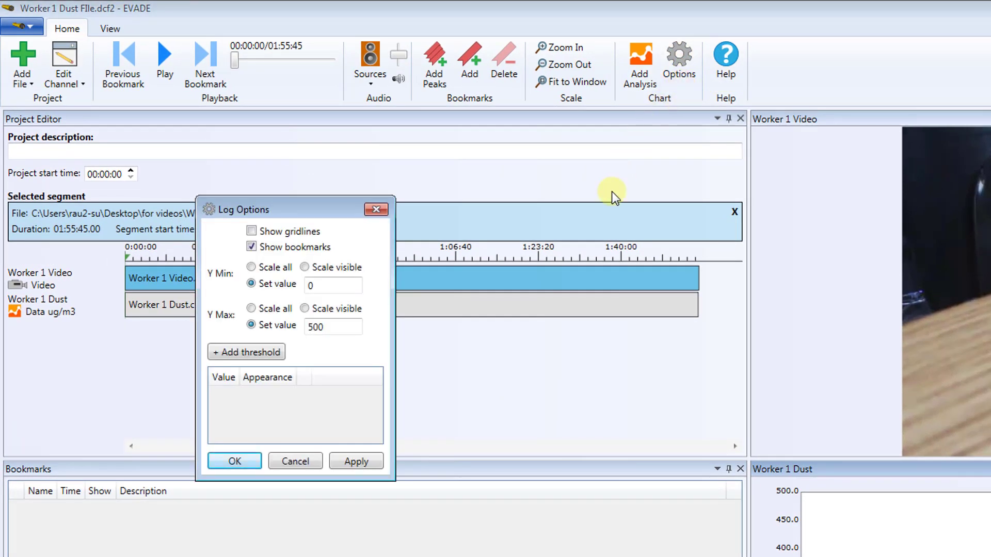
click(230, 352)
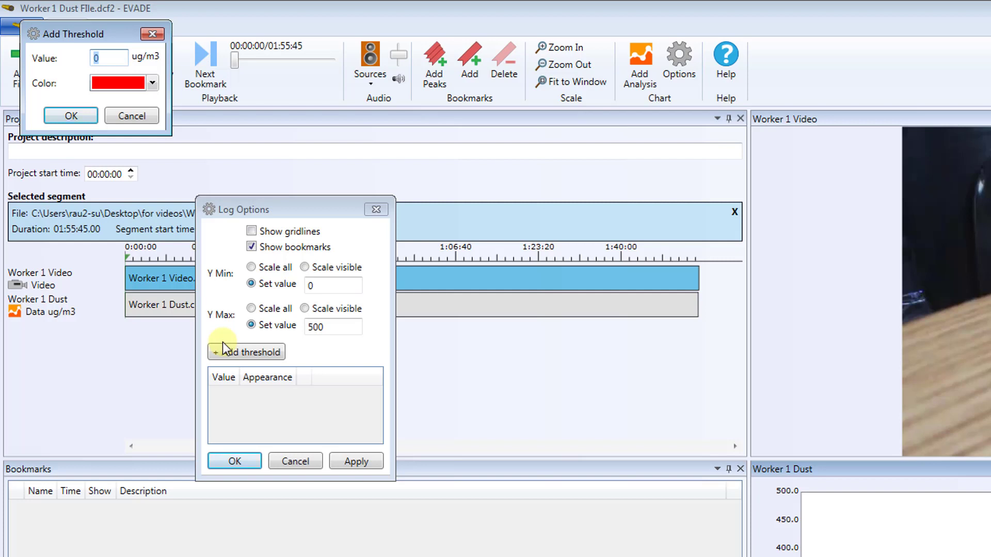
text(100)
click(71, 117)
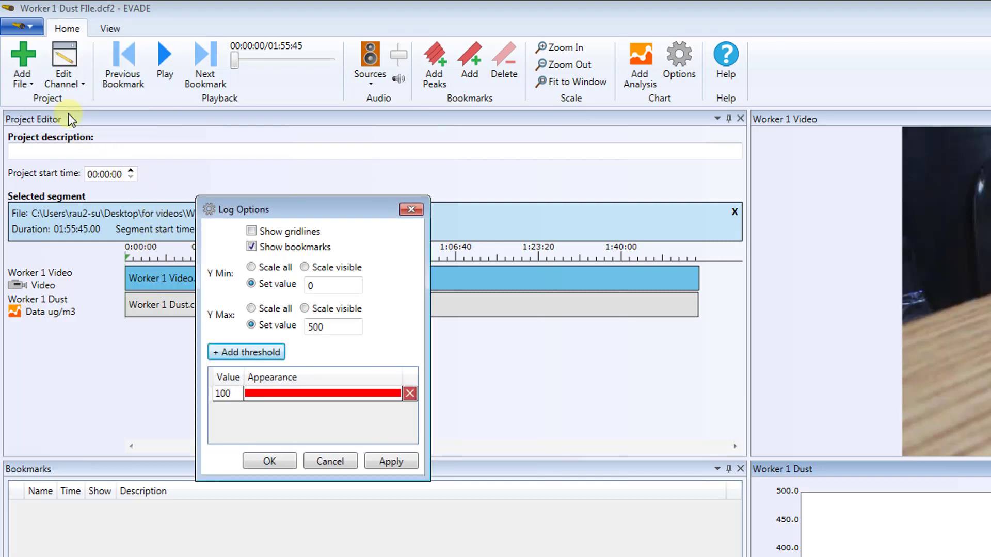
click(257, 460)
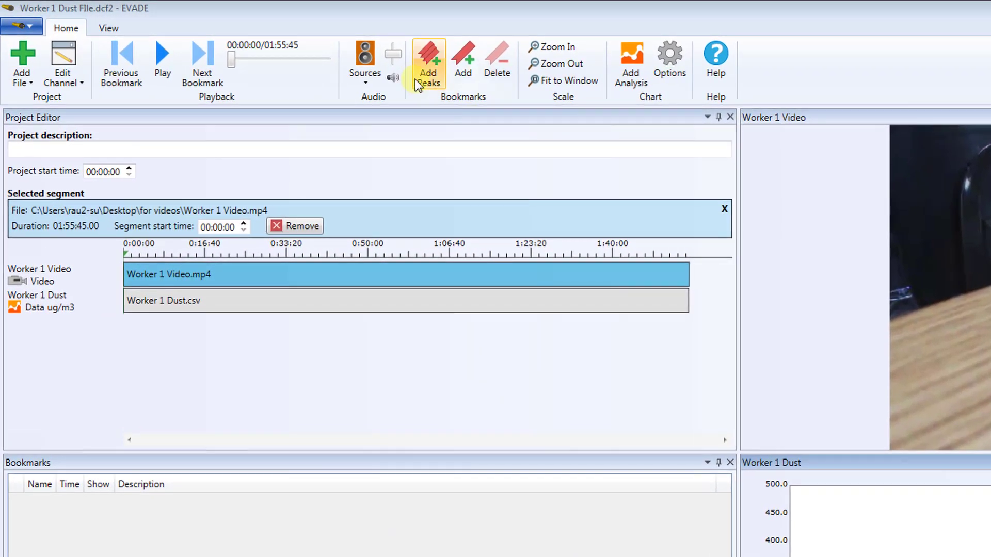
- Bookmark 5 dust peaks with the bookmarks shown on the charts, and jump to the bookmarks for peak 3 and peak 2
click(424, 71)
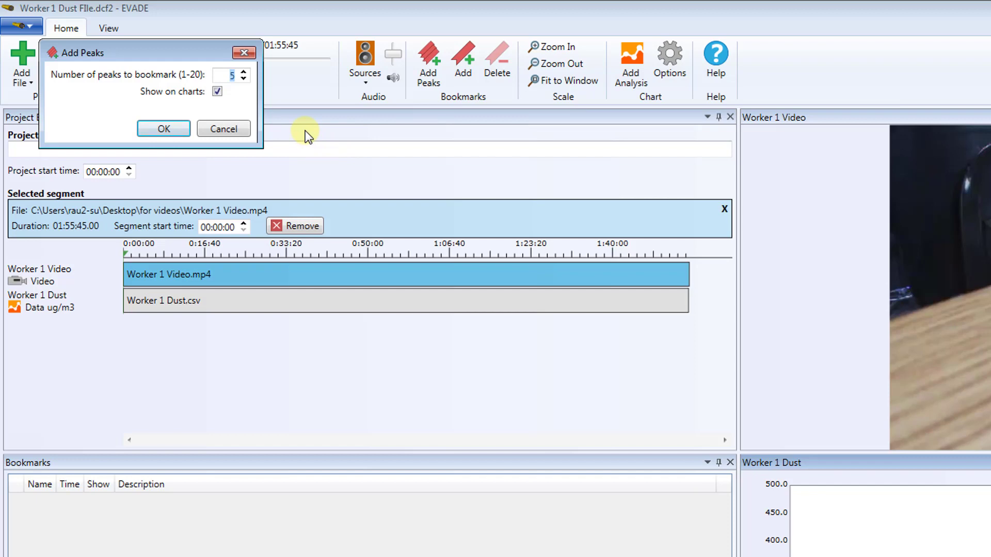
click(178, 132)
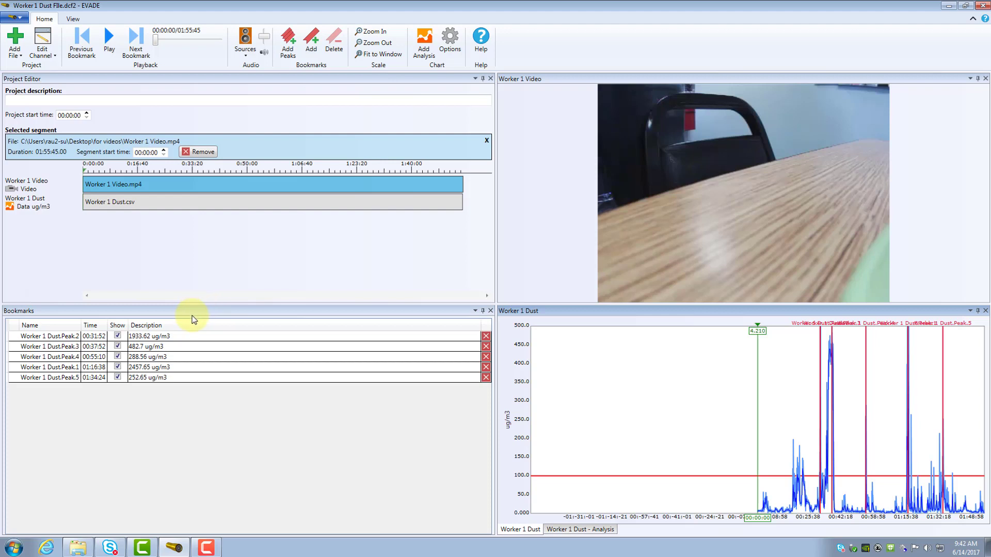
click(166, 350)
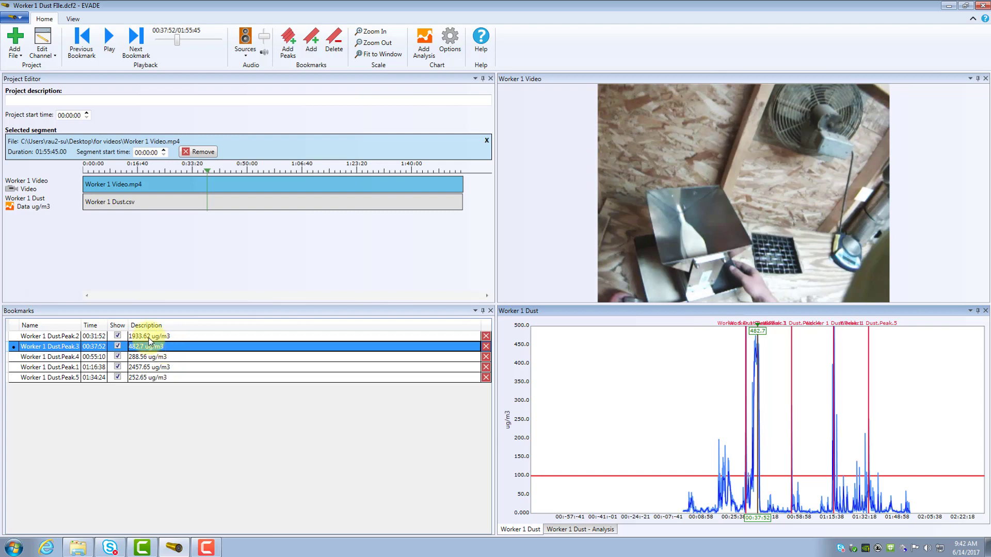
click(150, 339)
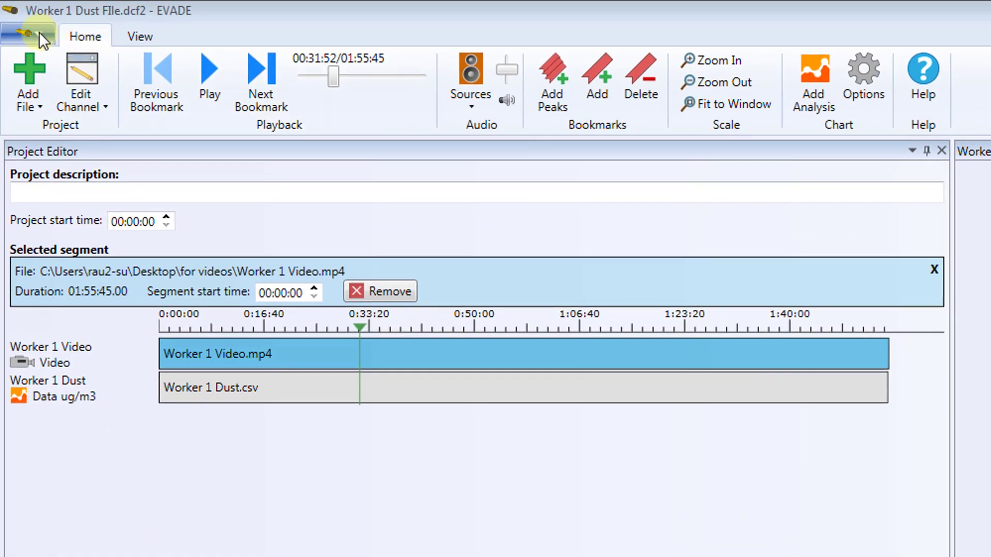
- Save the project under its existing file name
click(43, 39)
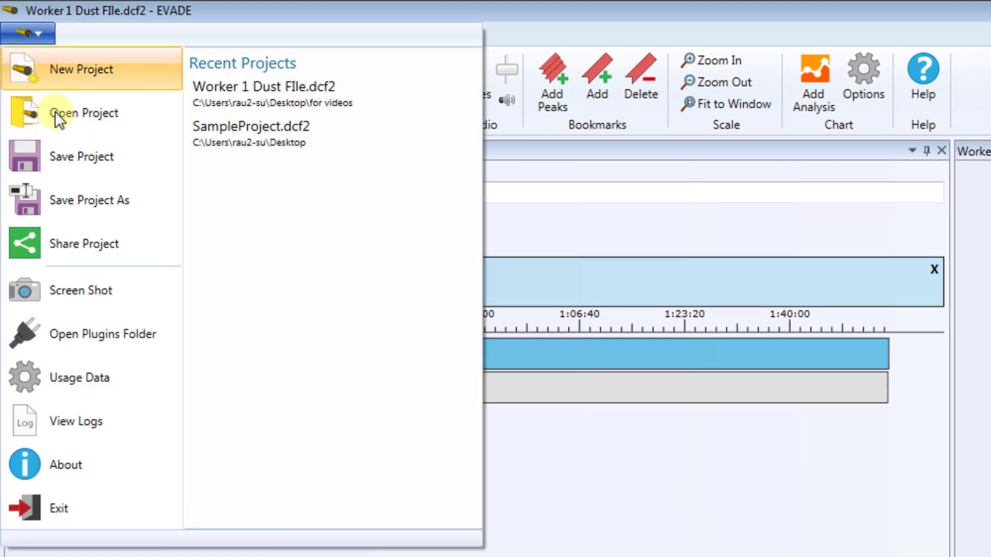
click(76, 159)
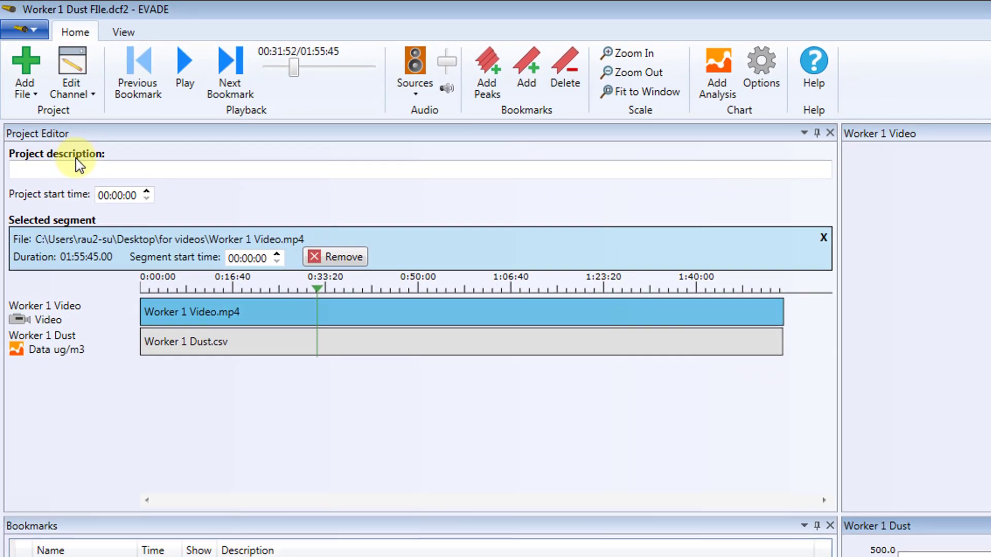